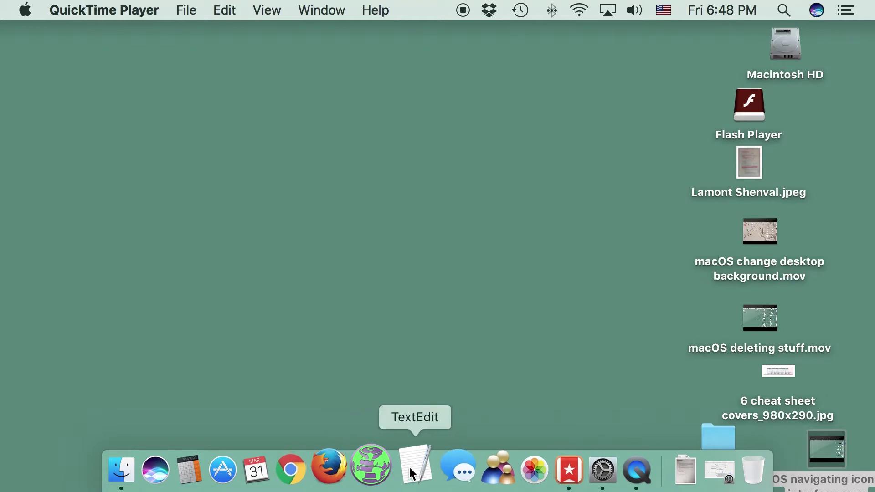
Launch TextEdit, then quit it and close its open dialog
{"action": "left_click", "coordinate": [417, 461]}
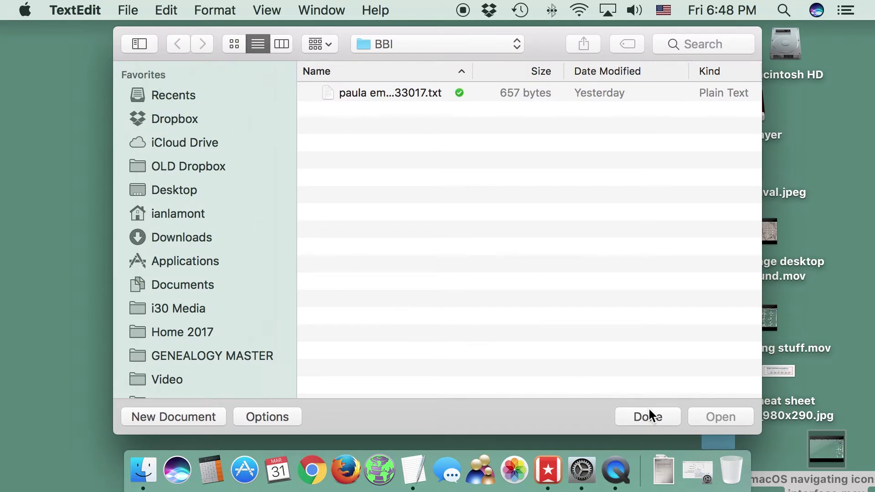
{"action": "left_click", "coordinate": [73, 10]}
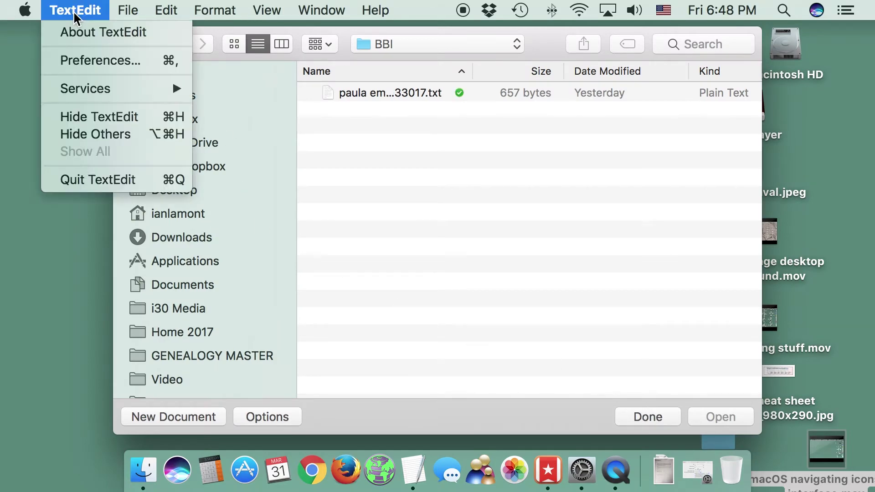
{"action": "left_click", "coordinate": [93, 180]}
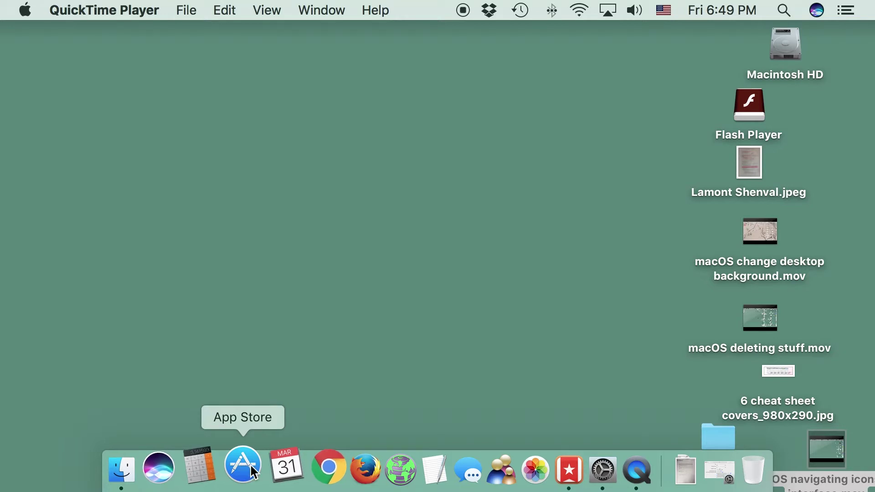
Drag the App Store icon out of the Dock to remove it
{"action": "left_click", "coordinate": [254, 471]}
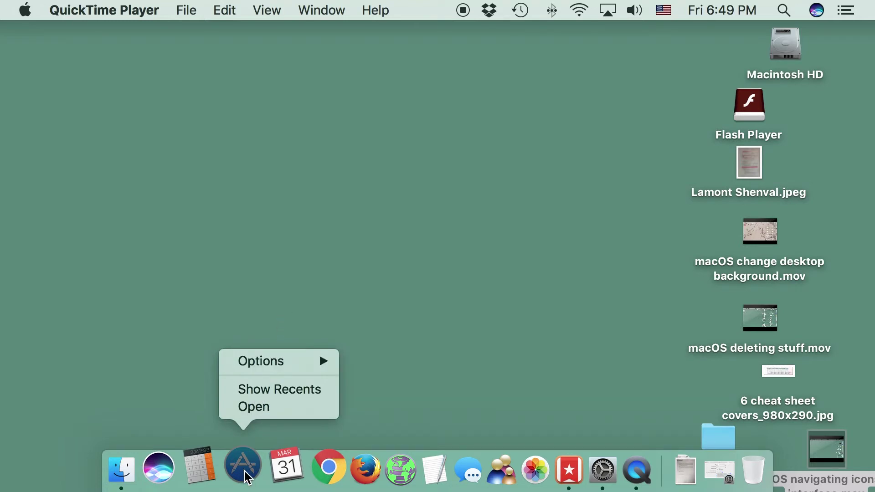
{"action": "left_click", "coordinate": [147, 406]}
{"action": "left_click_drag", "start_coordinate": [250, 473], "coordinate": [356, 341]}
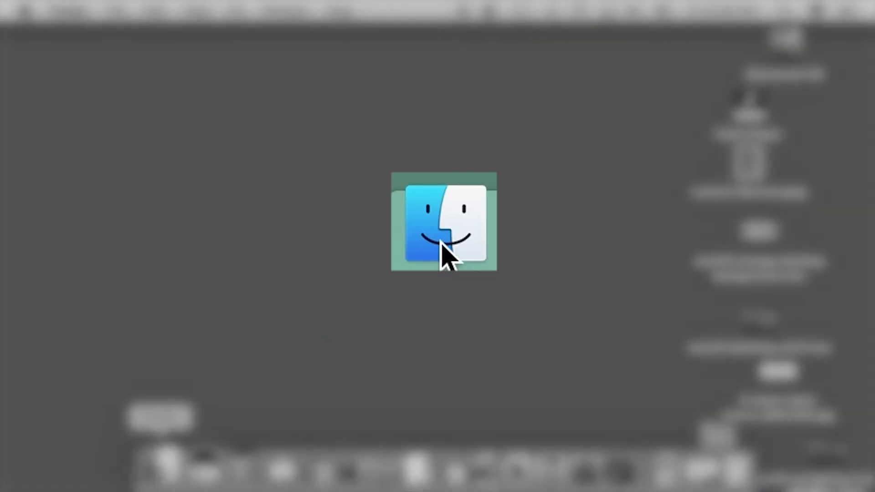
In a new Finder window, find Sigil.app in Applications and drag it into the Dock
{"action": "left_click", "coordinate": [156, 467]}
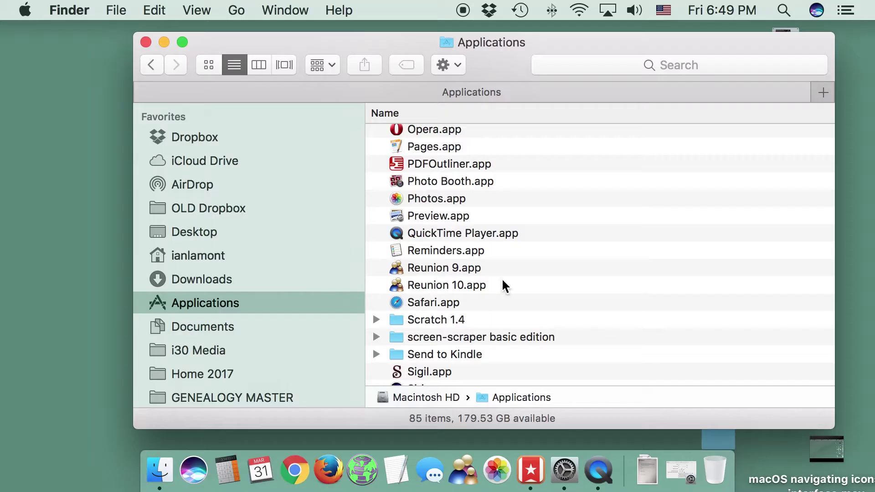
{"action": "scroll", "coordinate": [502, 280], "scroll_direction": "up", "scroll_amount": 6}
{"action": "scroll", "coordinate": [502, 280], "scroll_direction": "up", "scroll_amount": 15}
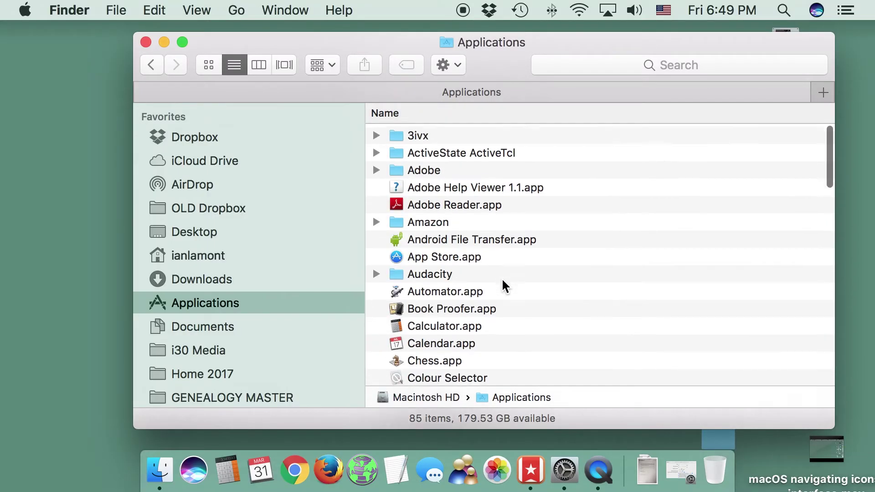
{"action": "scroll", "coordinate": [503, 280], "scroll_direction": "down", "scroll_amount": 10}
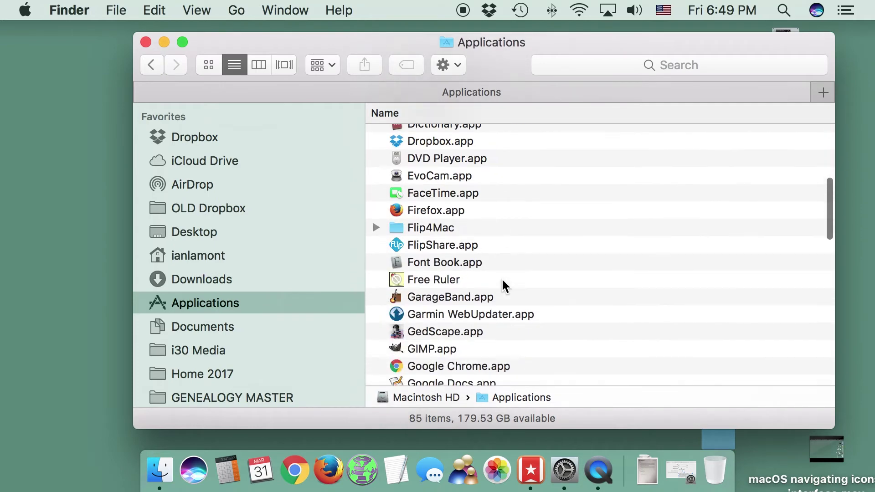
{"action": "scroll", "coordinate": [502, 282], "scroll_direction": "down", "scroll_amount": 8}
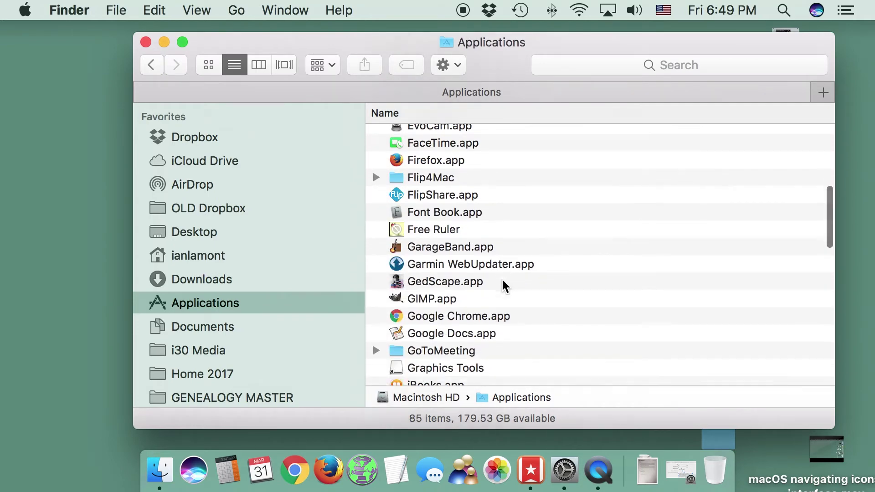
{"action": "scroll", "coordinate": [503, 280], "scroll_direction": "down", "scroll_amount": 7}
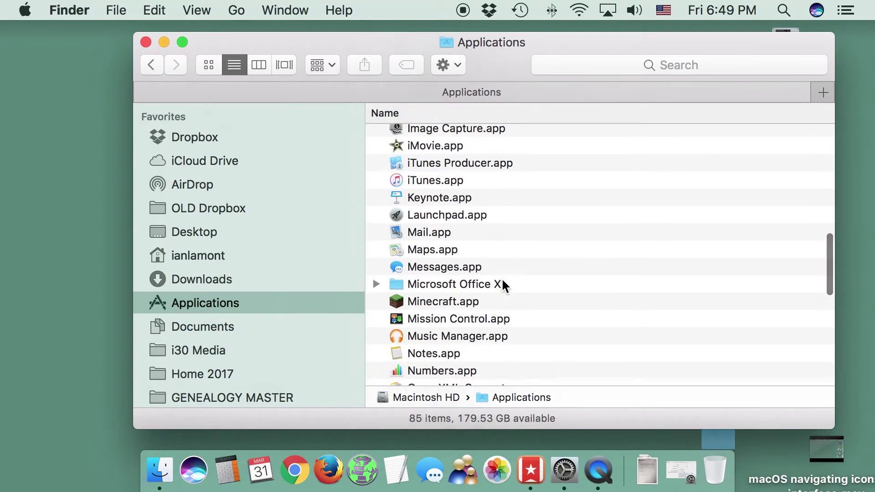
{"action": "scroll", "coordinate": [502, 280], "scroll_direction": "down", "scroll_amount": 9}
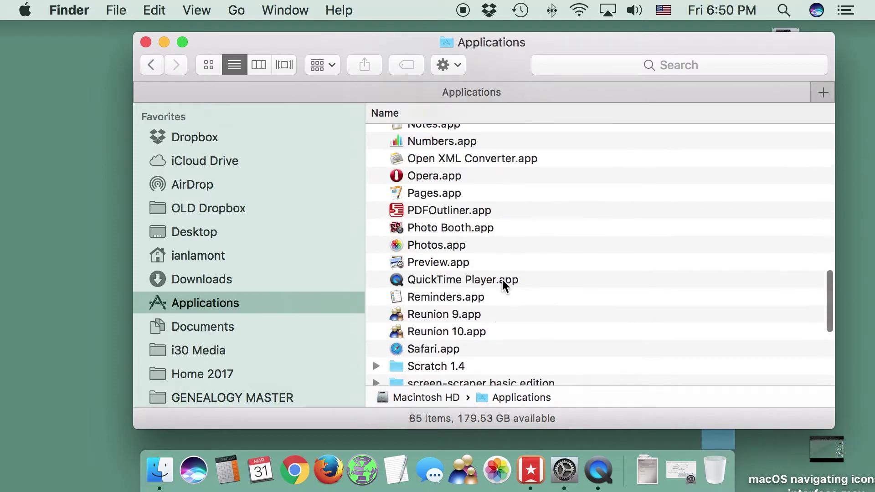
{"action": "scroll", "coordinate": [501, 278], "scroll_direction": "down", "scroll_amount": 1}
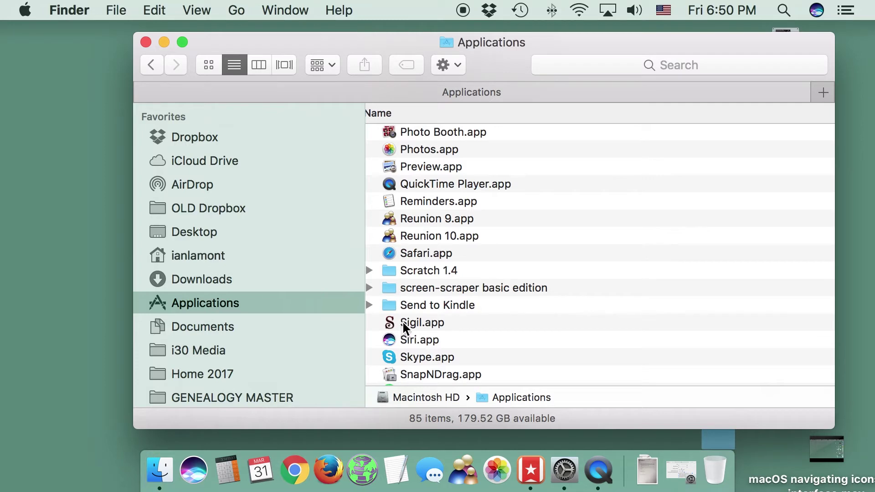
{"action": "left_click", "coordinate": [403, 321]}
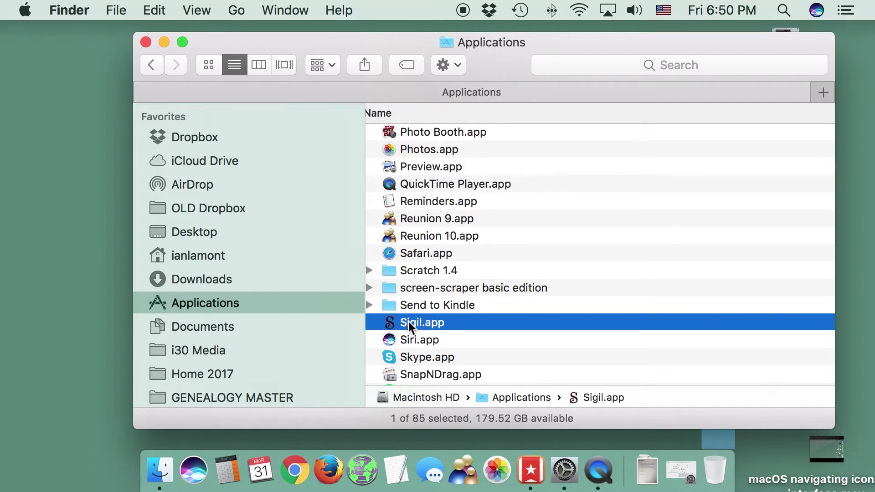
{"action": "left_click_drag", "start_coordinate": [387, 324], "coordinate": [377, 473]}
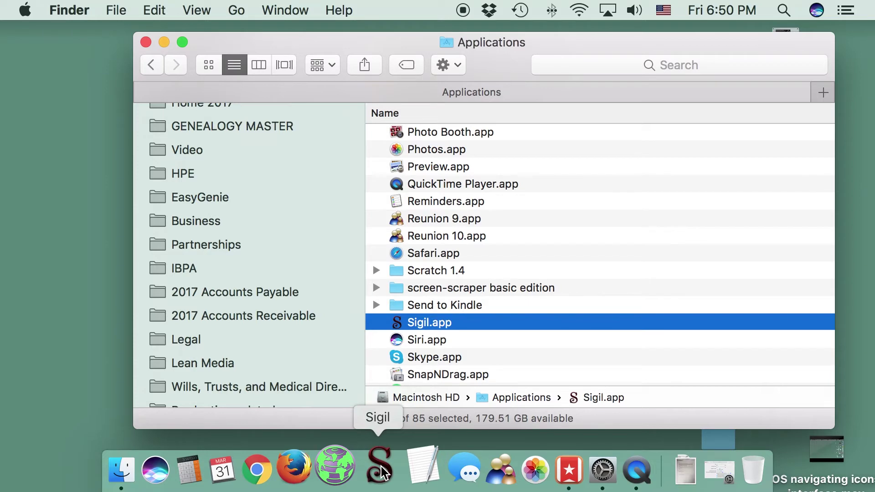
Launch Sigil from the Dock, decline its download-page prompt, then quit Sigil
{"action": "left_click", "coordinate": [381, 470]}
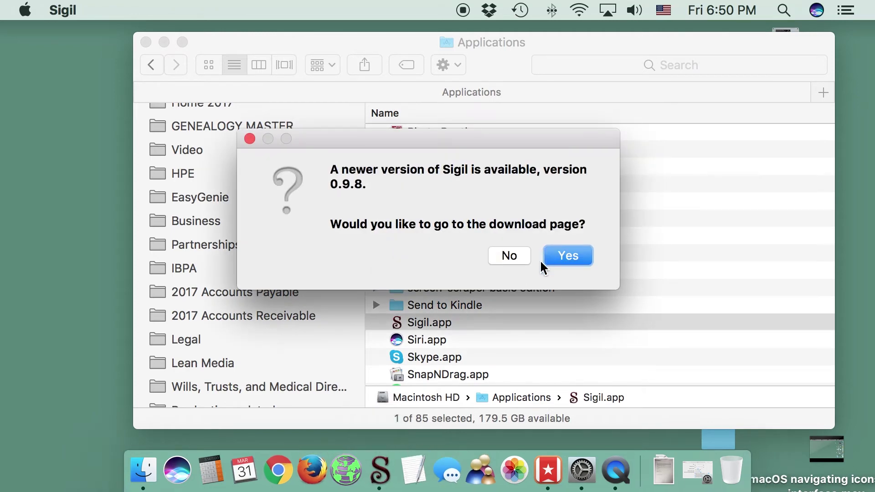
{"action": "left_click", "coordinate": [520, 256]}
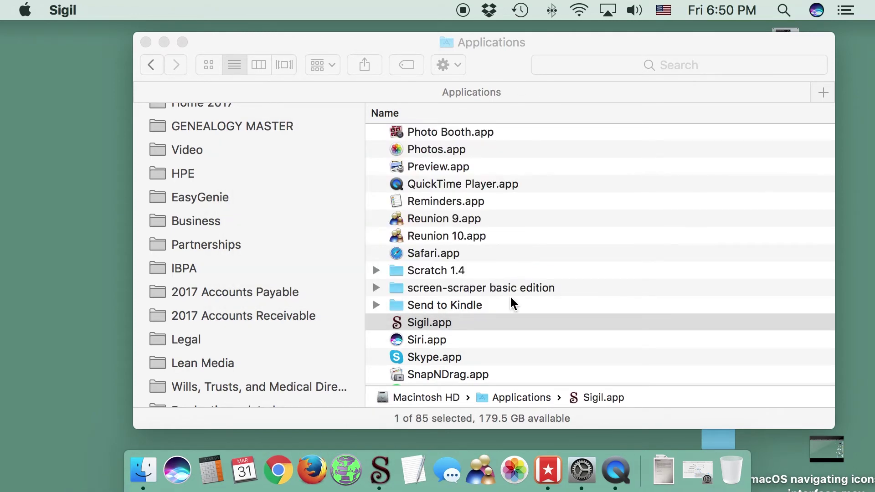
{"action": "scroll", "coordinate": [512, 292], "scroll_direction": "down", "scroll_amount": 1}
{"action": "left_click", "coordinate": [380, 474]}
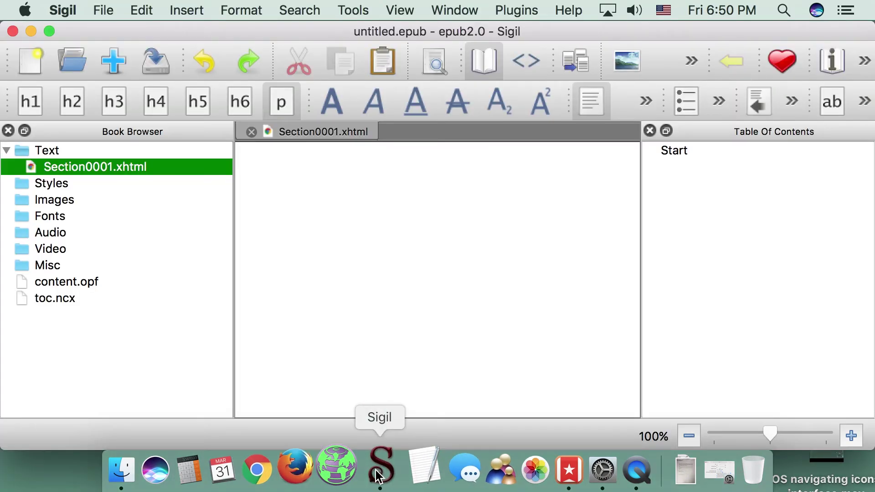
{"action": "left_click", "coordinate": [63, 10]}
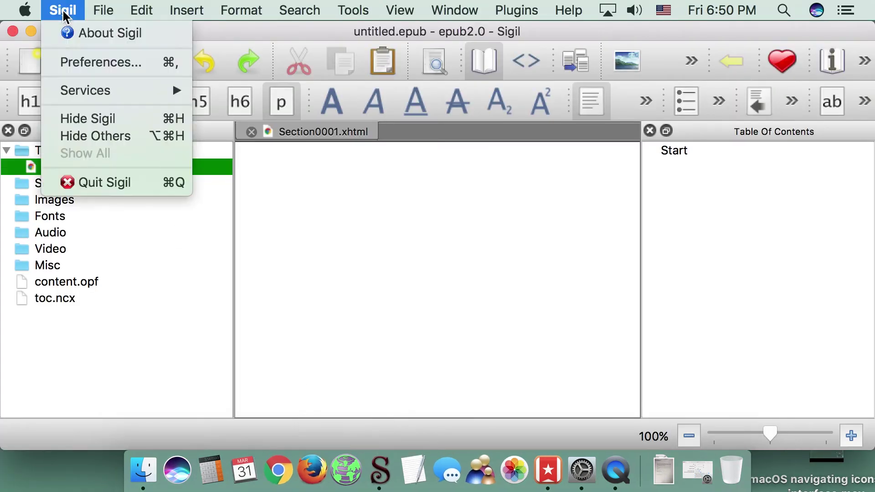
{"action": "left_click", "coordinate": [86, 182]}
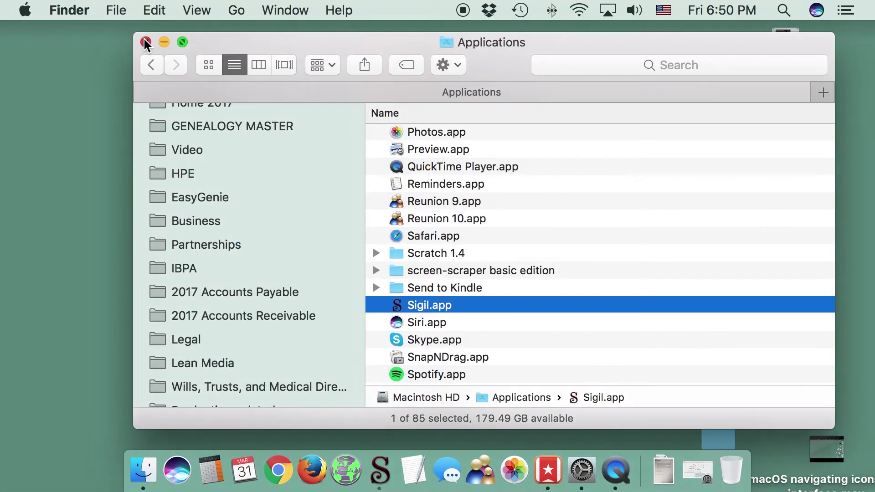
Close the Applications window and drag Sigil out of the Dock to remove it
{"action": "left_click", "coordinate": [145, 41]}
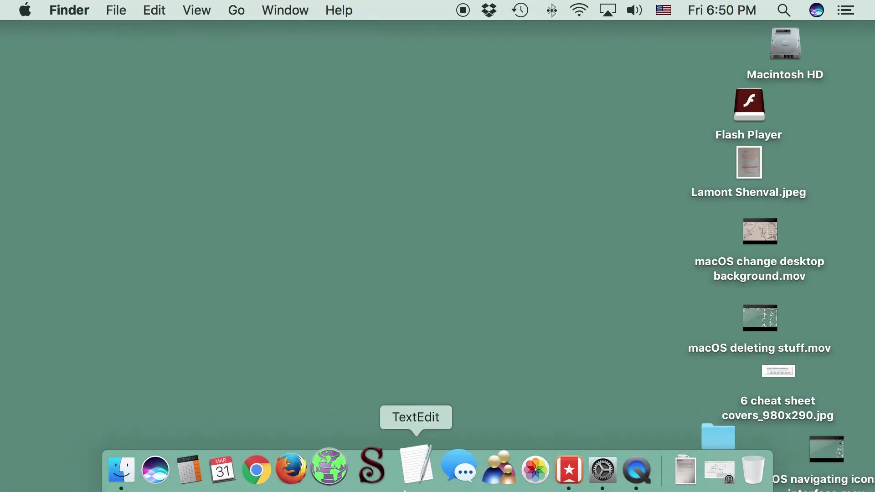
{"action": "left_click_drag", "start_coordinate": [383, 469], "coordinate": [394, 296]}
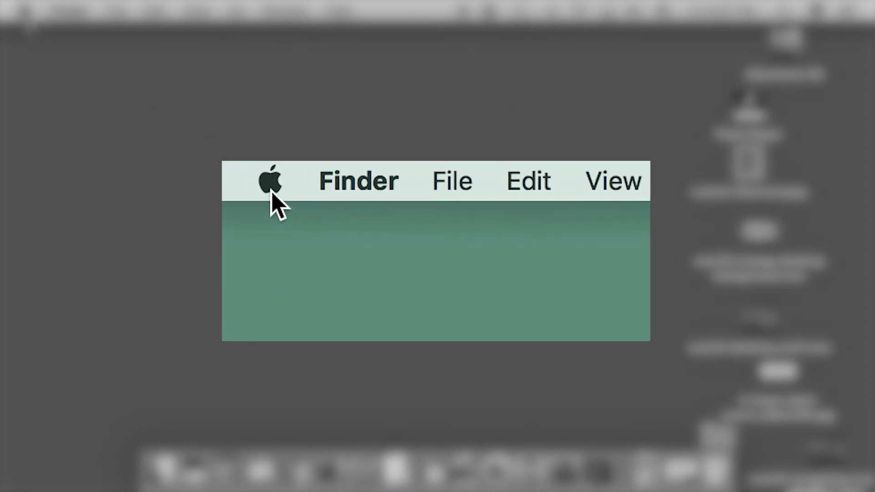
Open System Preferences from the Apple menu and go to the Dock pane
{"action": "left_click", "coordinate": [24, 10]}
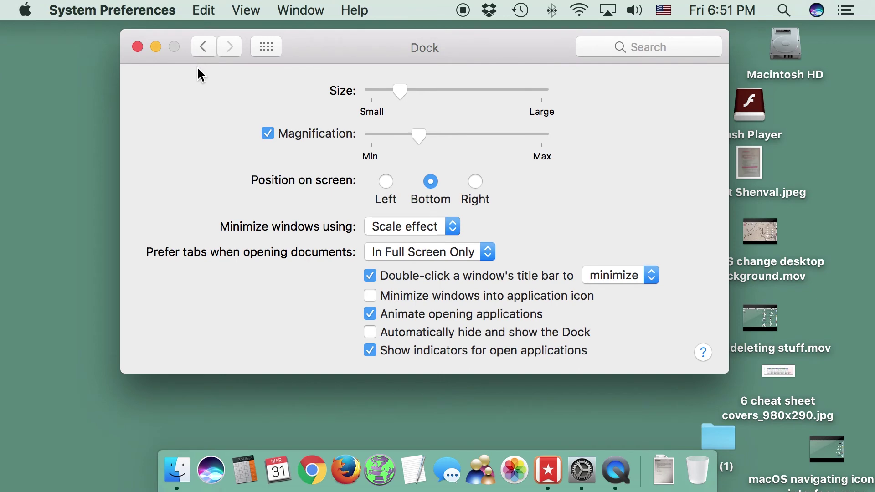
{"action": "left_click", "coordinate": [203, 46]}
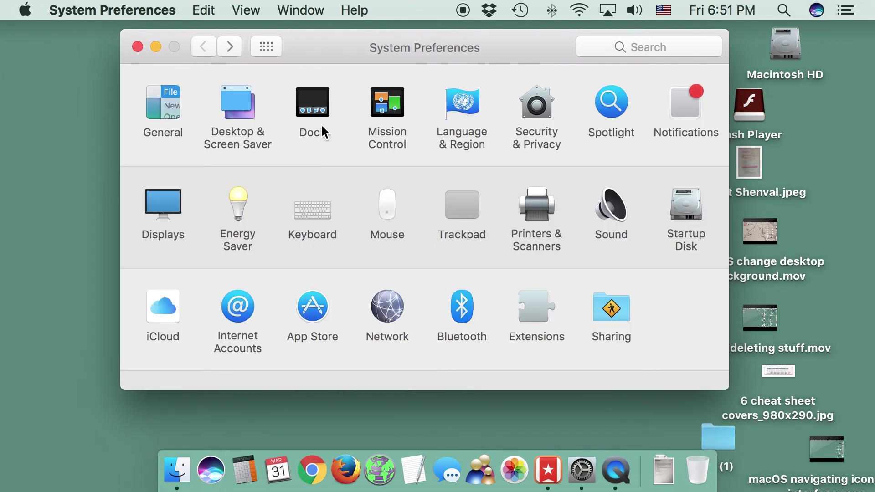
{"action": "left_click", "coordinate": [315, 104]}
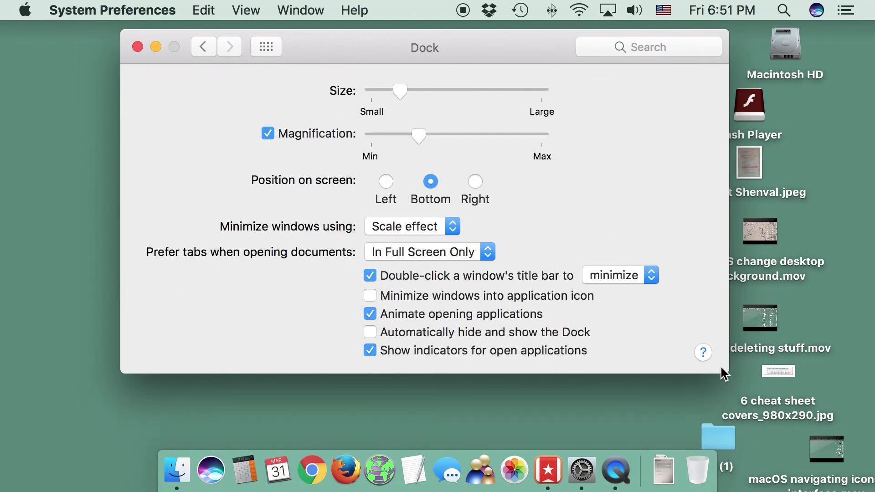
Move the Dock settings window left and set the Dock size slider near Small
{"action": "left_click_drag", "start_coordinate": [504, 50], "coordinate": [393, 53]}
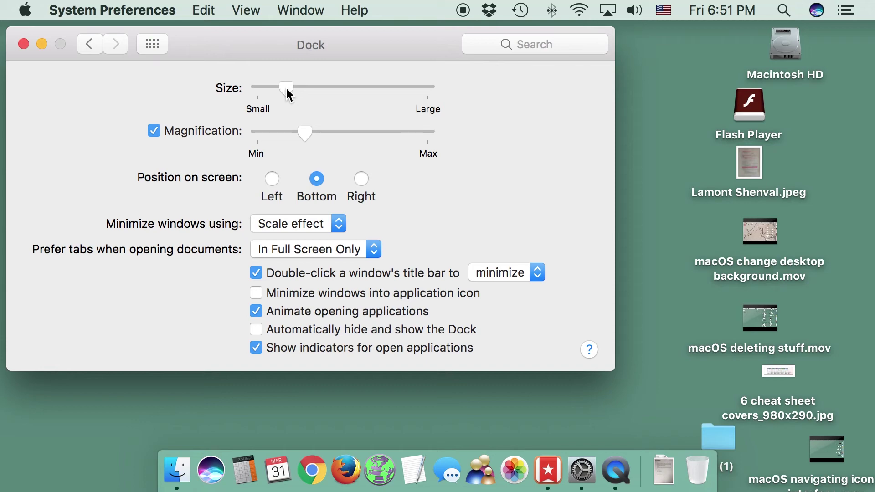
{"action": "left_click_drag", "start_coordinate": [286, 89], "coordinate": [314, 90]}
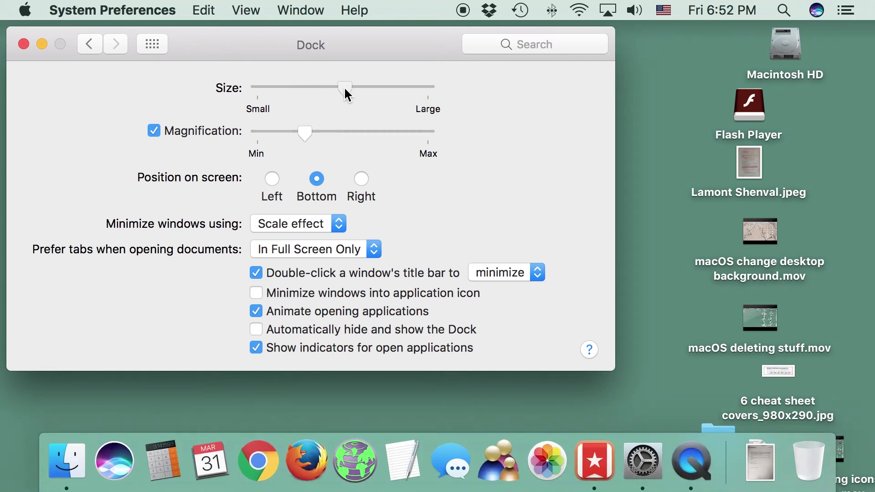
{"action": "left_click_drag", "start_coordinate": [344, 89], "coordinate": [273, 90]}
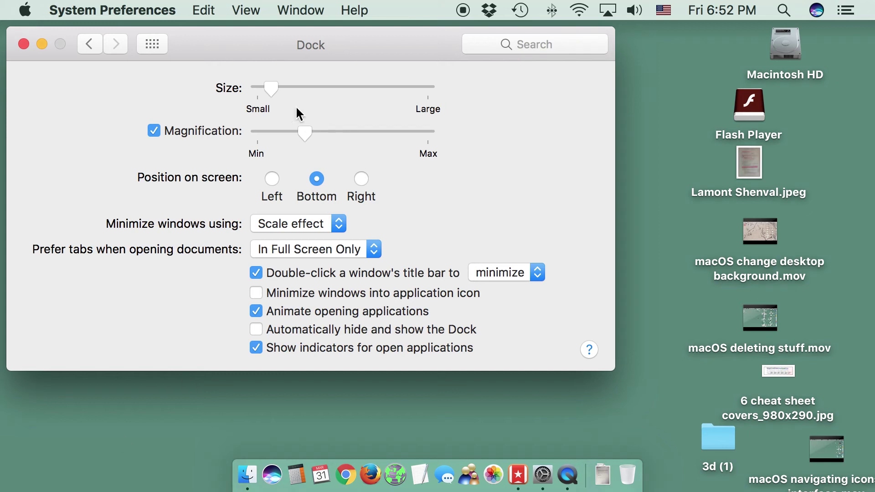
Enlarge the Dock slightly and set magnification to about a third of the way to Max
{"action": "left_click_drag", "start_coordinate": [276, 88], "coordinate": [302, 87]}
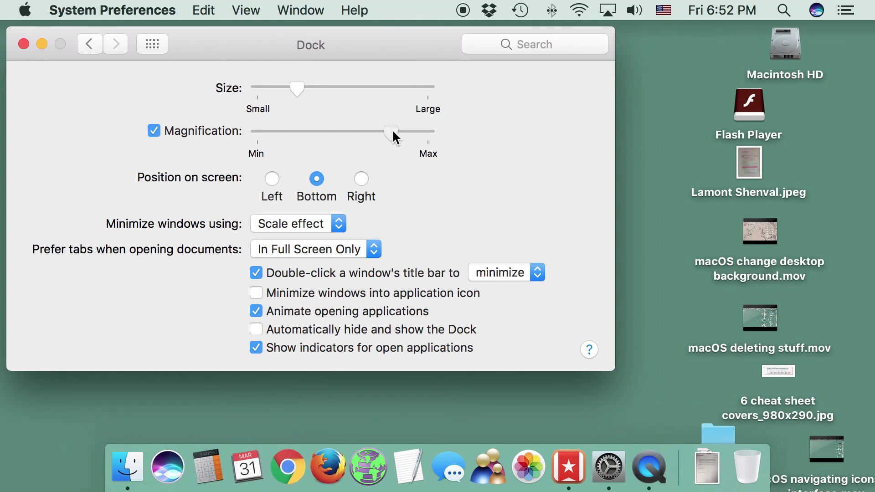
{"action": "left_click_drag", "start_coordinate": [398, 136], "coordinate": [416, 135]}
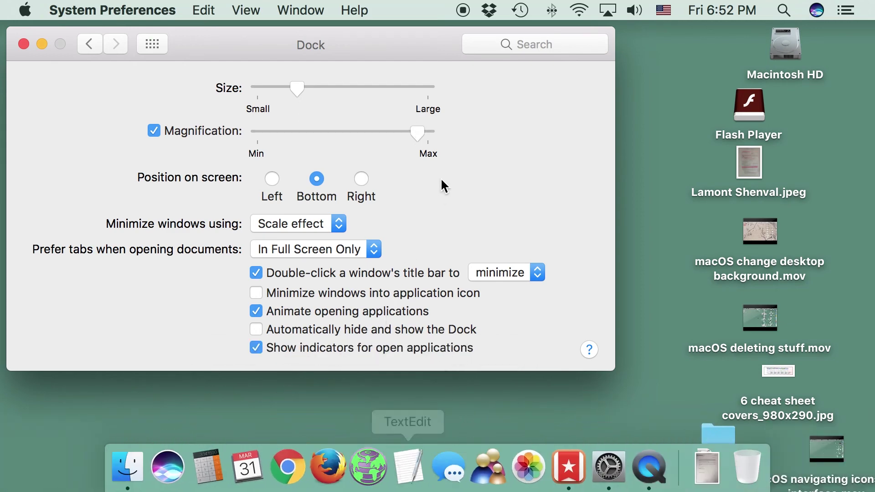
{"action": "left_click_drag", "start_coordinate": [402, 131], "coordinate": [314, 130]}
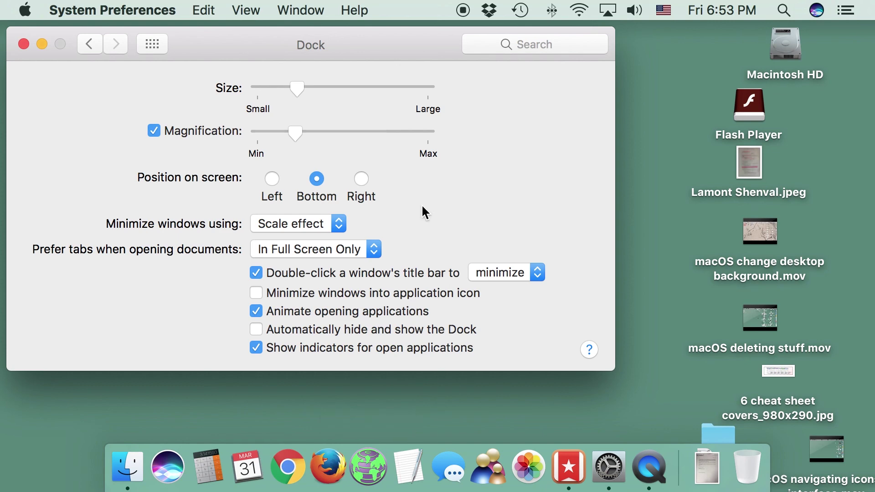
Try Right, then set the Dock position to Left and minimize System Preferences
{"action": "left_click", "coordinate": [362, 179]}
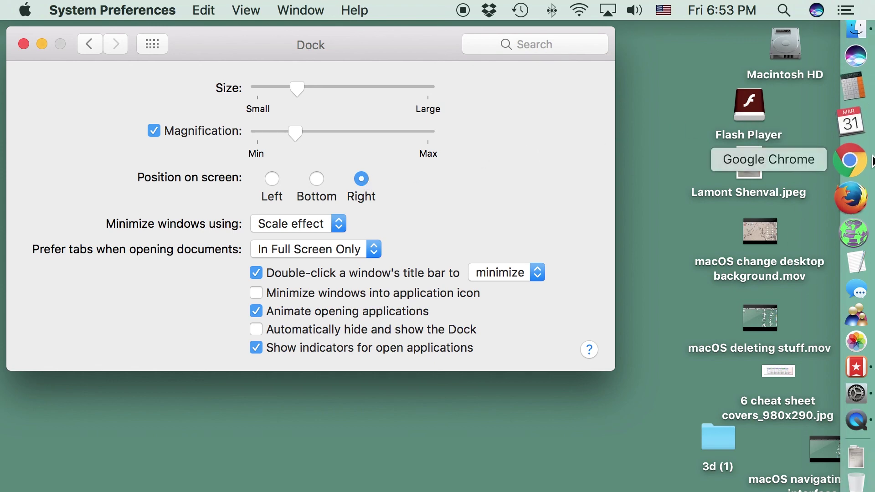
{"action": "left_click", "coordinate": [272, 179]}
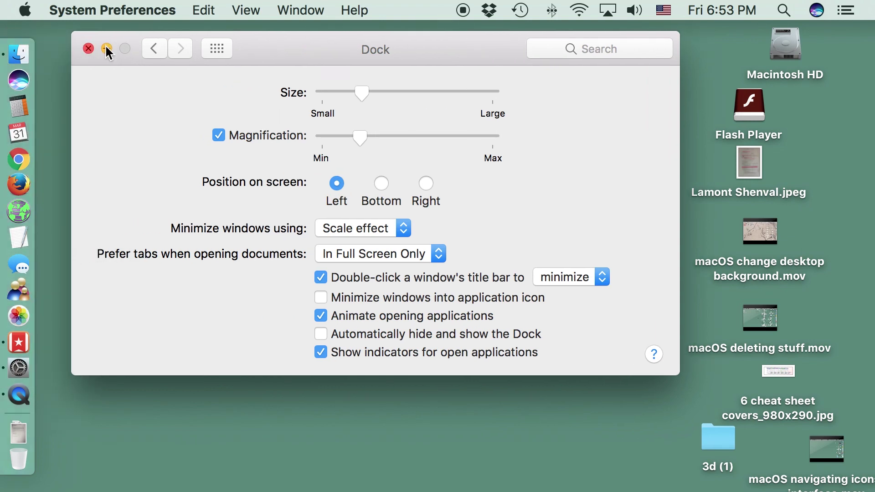
{"action": "left_click", "coordinate": [104, 48]}
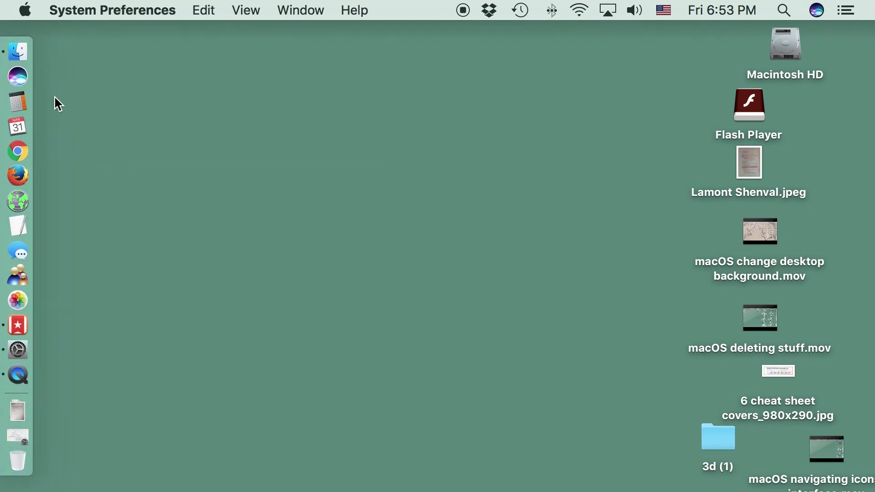